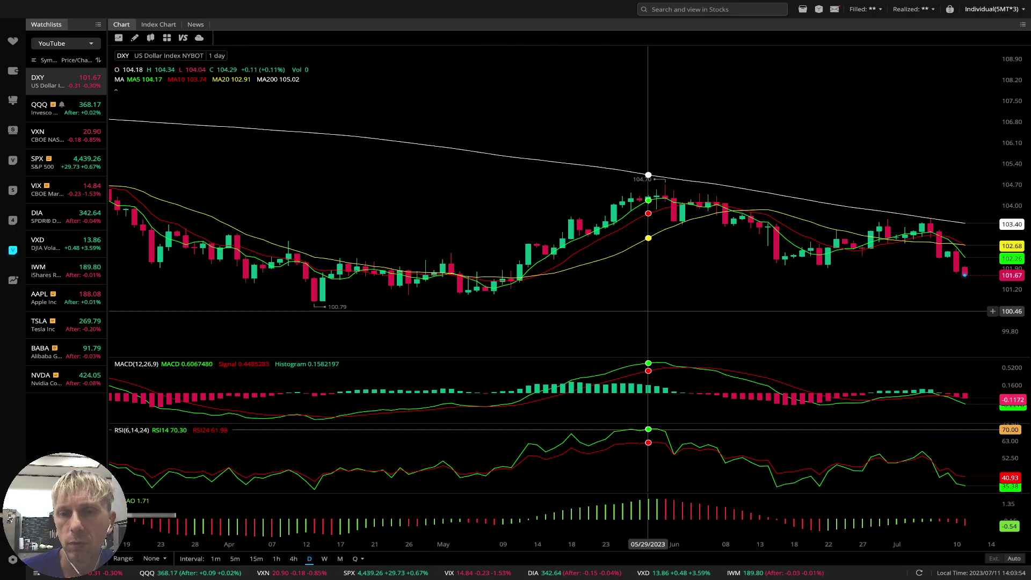
- Pan the DXY chart between earlier and latest dates, then load the QQQ chart
scroll(654, 314, "right", 2)
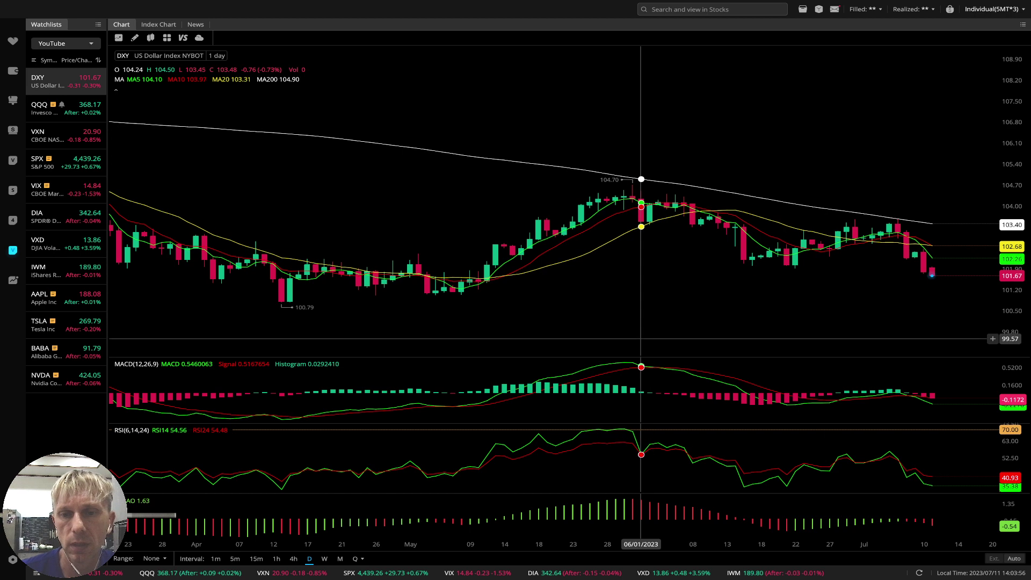
scroll(642, 351, "right", 5)
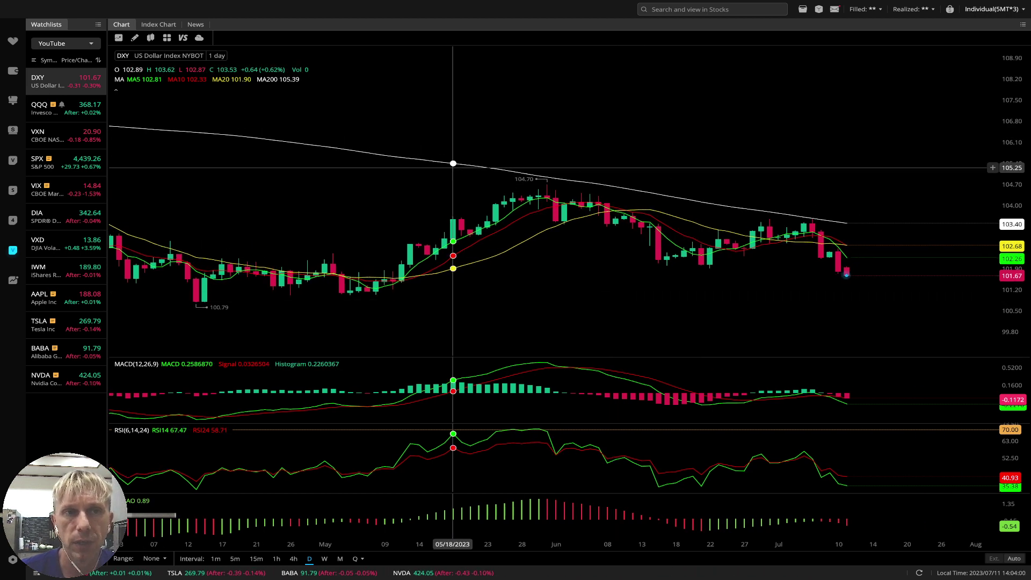
left_click_drag(435, 161, 392, 161)
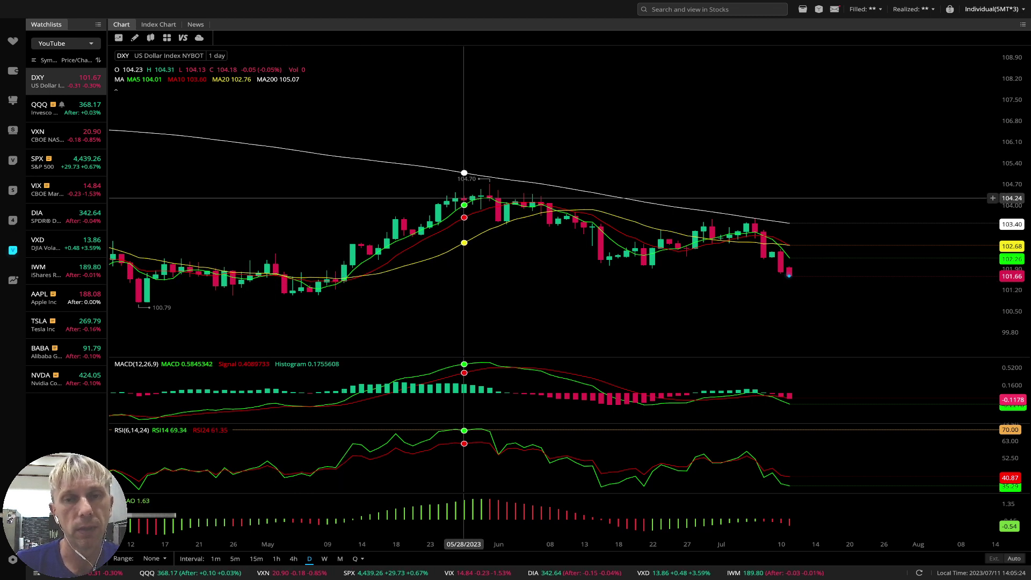
left_click_drag(464, 198, 421, 287)
left_click_drag(723, 222, 664, 225)
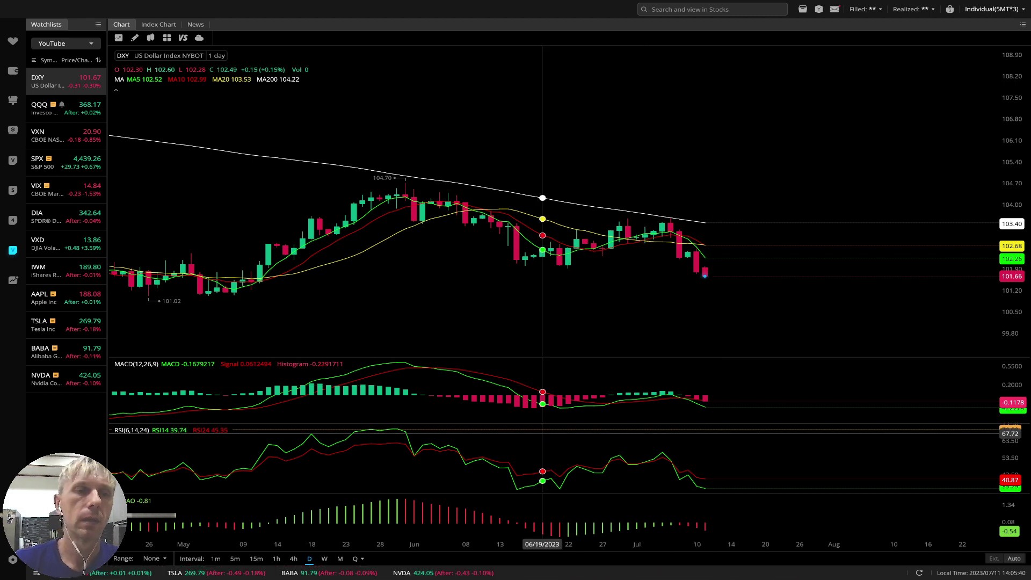
left_click(64, 107)
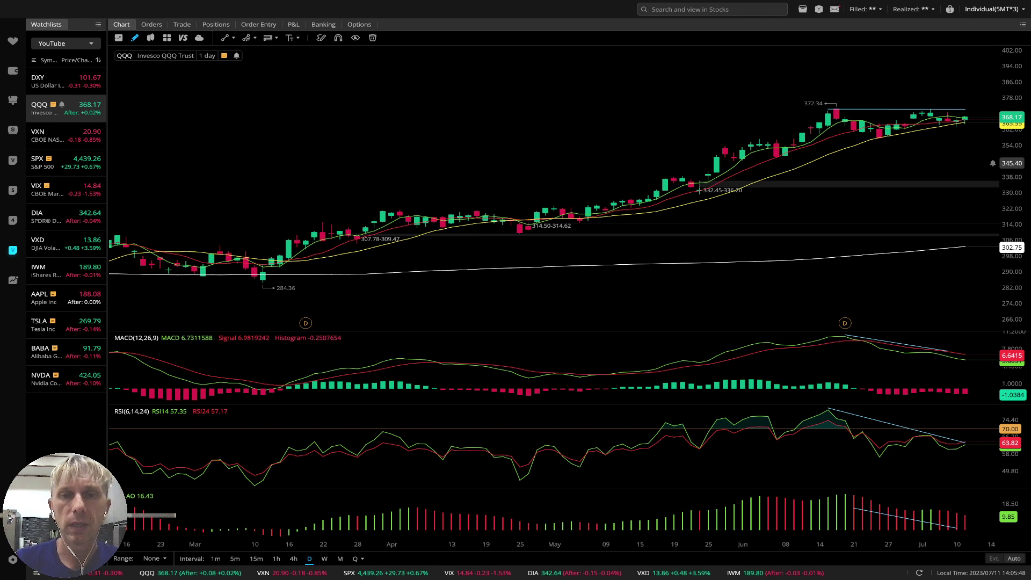
- Zoom into the QQQ daily candles to show late March through July
scroll(553, 151, "down", 2)
scroll(553, 150, "down", 1)
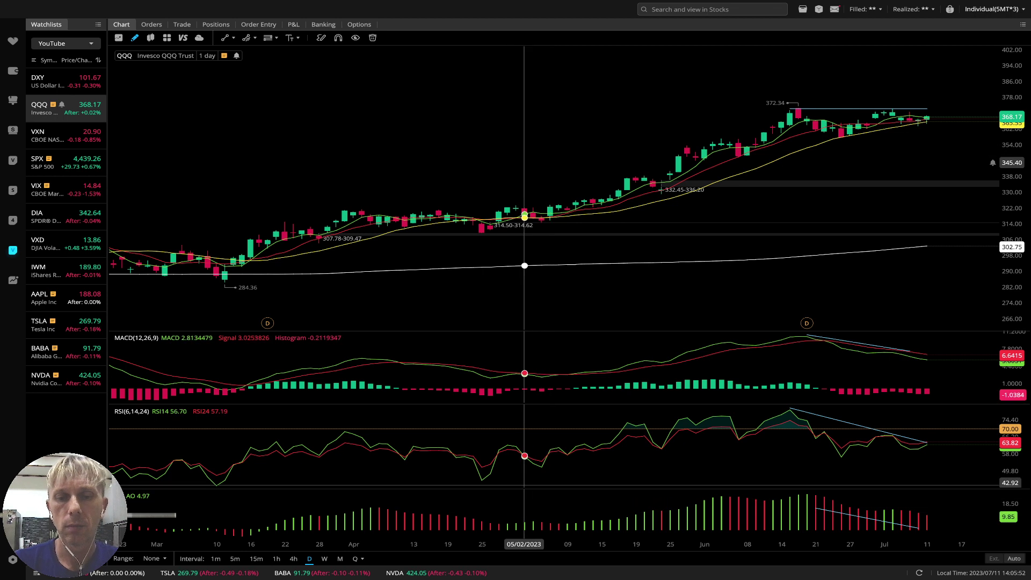
left_click(564, 318)
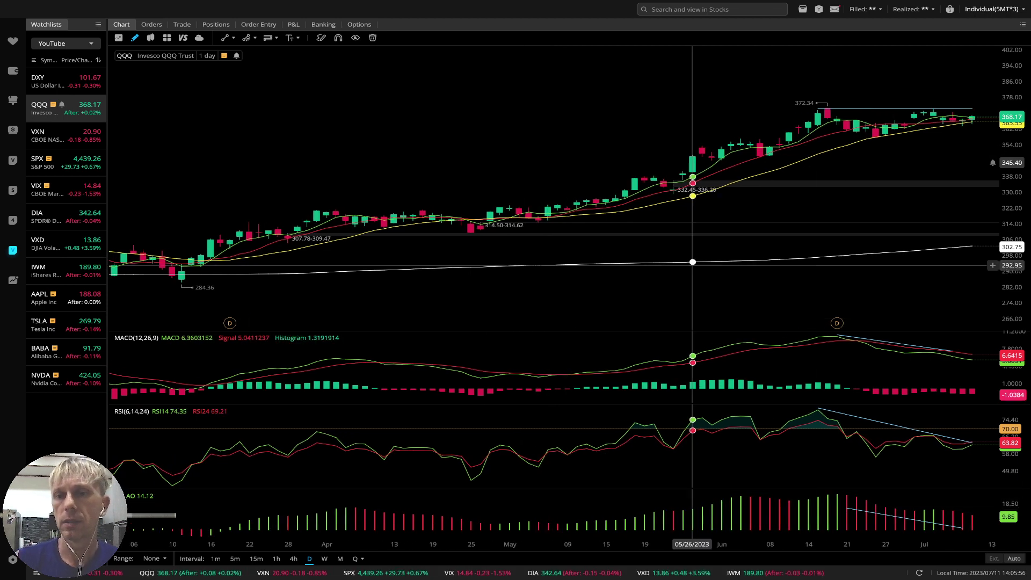
scroll(786, 161, "down", 6)
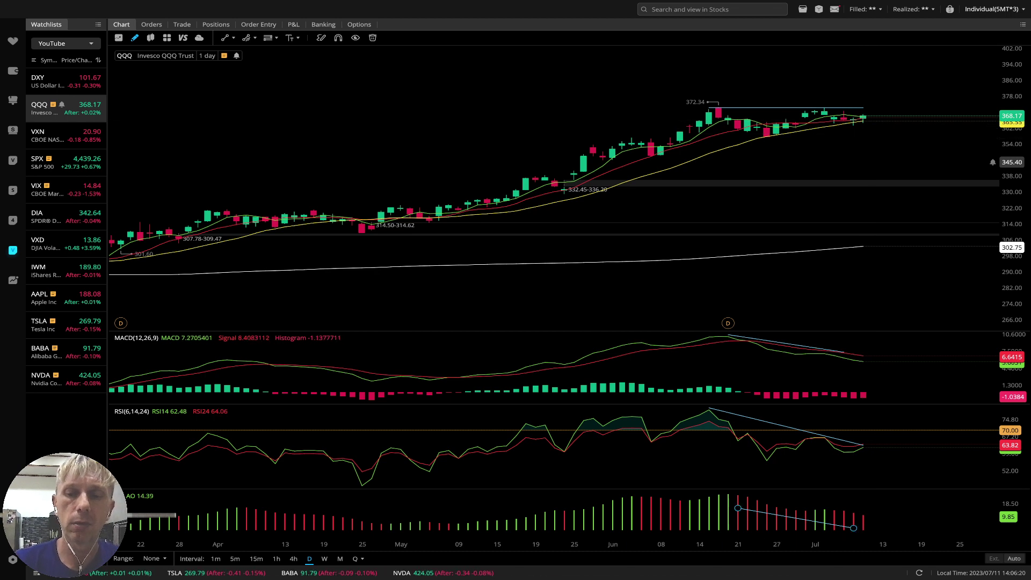
- Raise the QQQ daily AO trendline slightly and switch to 4-hour candles
left_click(785, 513)
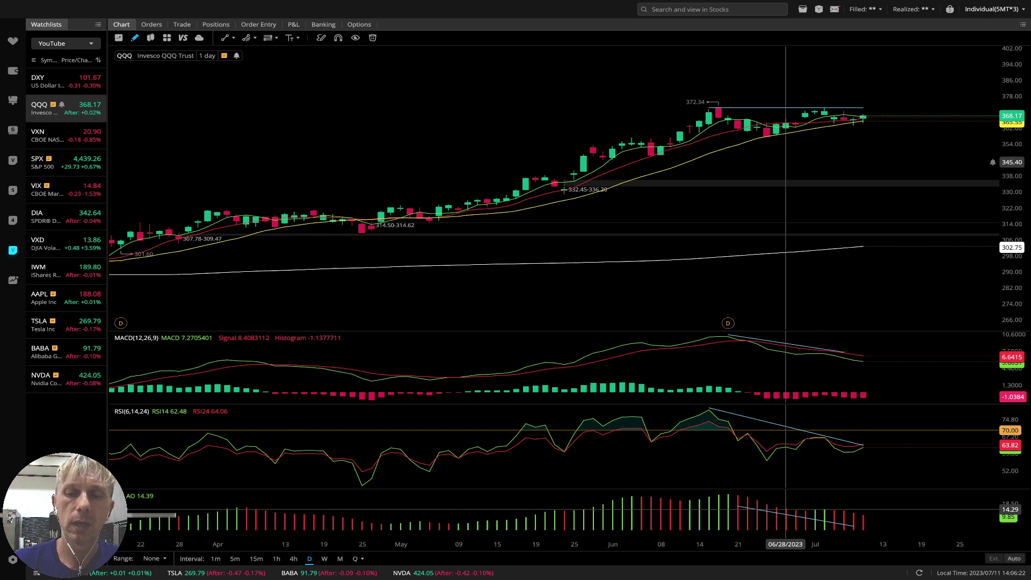
left_click_drag(786, 514, 786, 501)
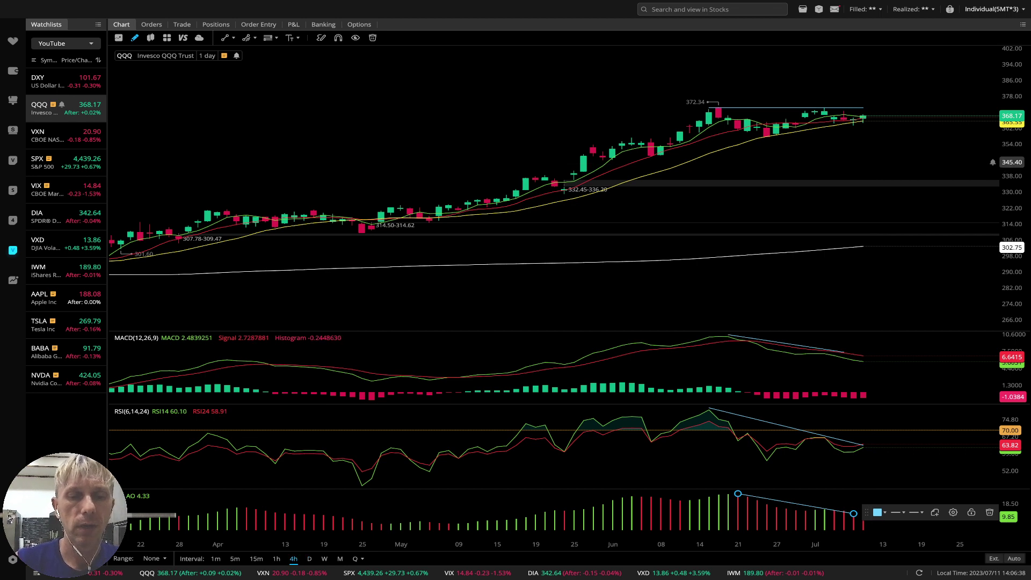
left_click(293, 559)
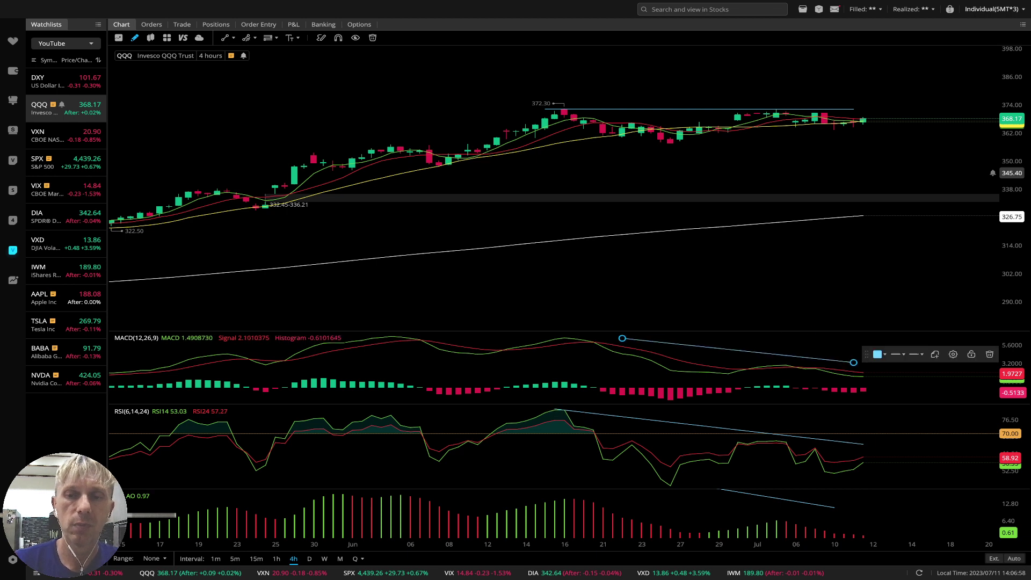
- Extend QQQ's 4-hour MACD and AO trendlines to earlier peaks, view 1-hour, then load VXN
left_click_drag(622, 338, 555, 336)
left_click_drag(651, 498, 883, 536)
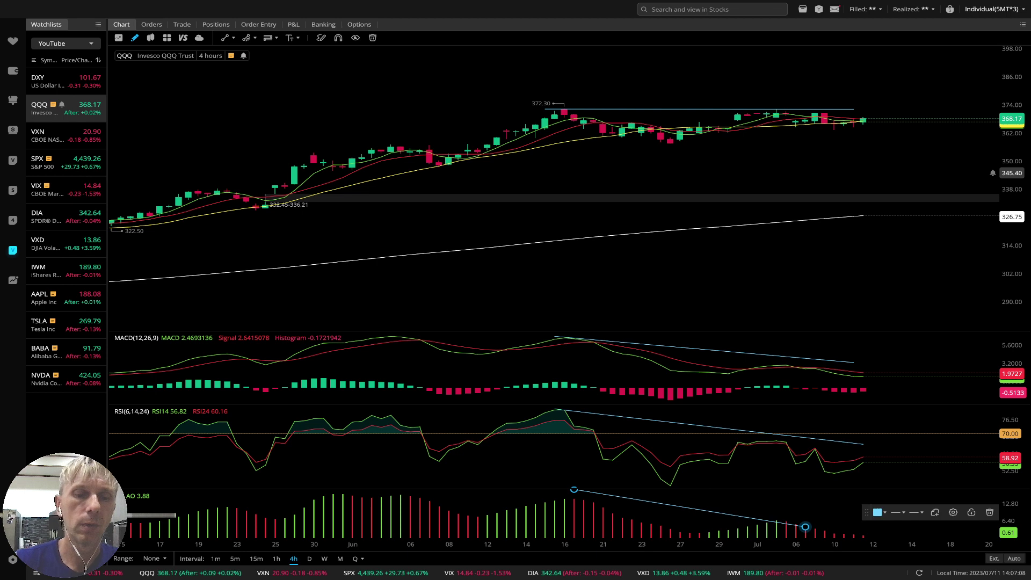
left_click(276, 558)
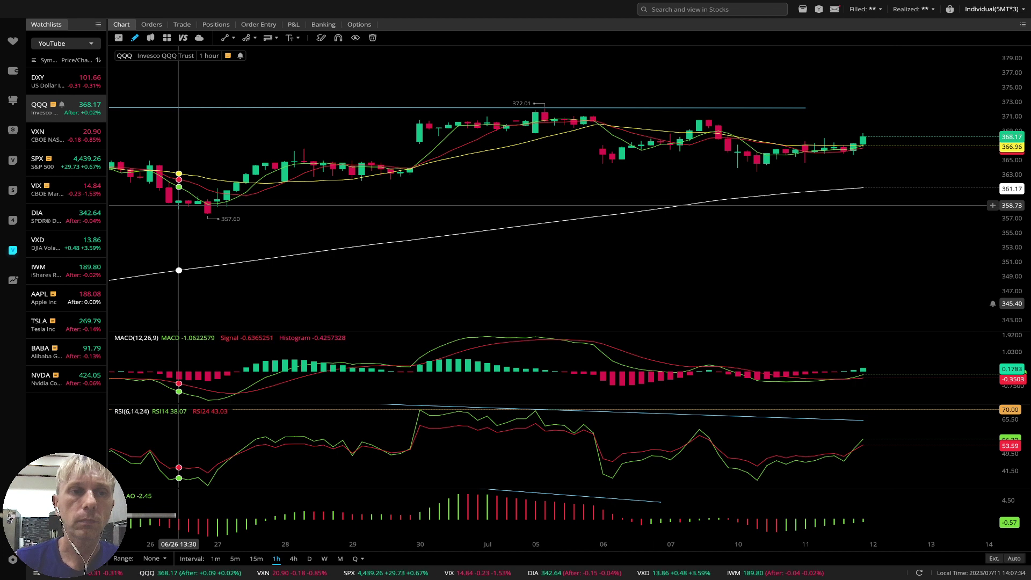
left_click(65, 136)
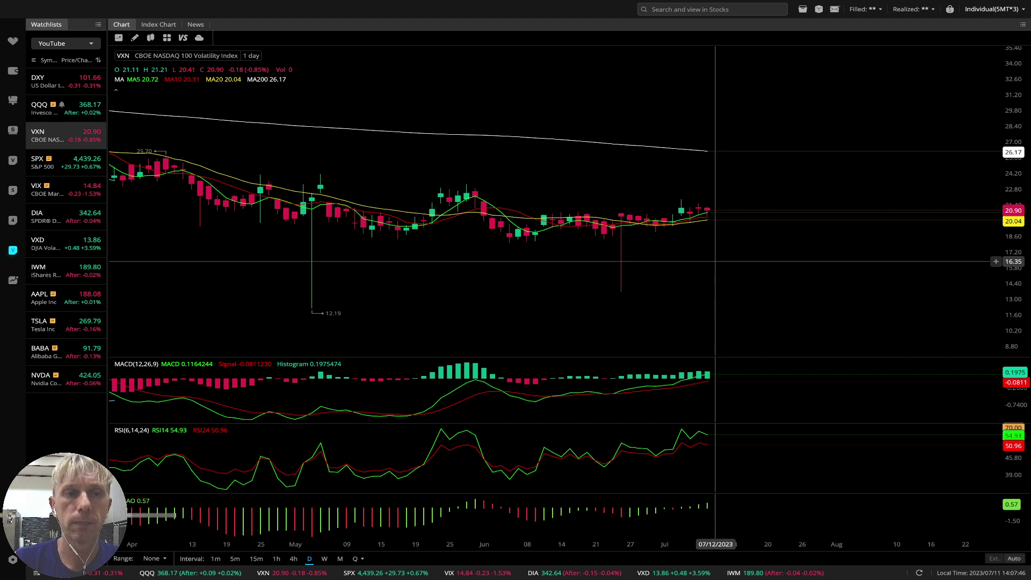
- Load the S&P 500 (SPX) daily chart with its drawn indicator trendlines
left_click(64, 162)
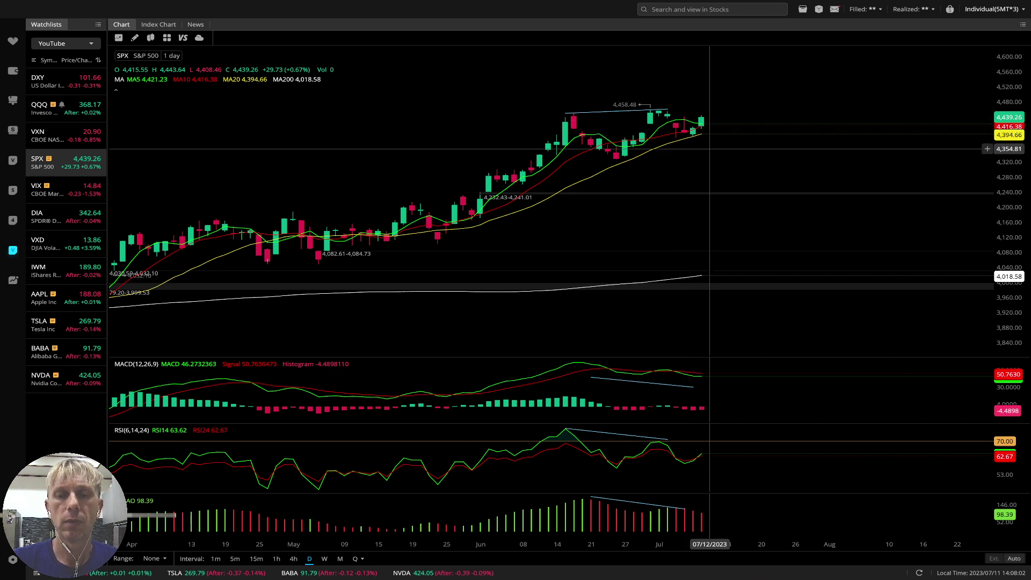
- Raise the SPX MACD trendline, extend the RSI line, lengthen the AO line, then view 4-hour
left_click_drag(658, 383, 659, 377)
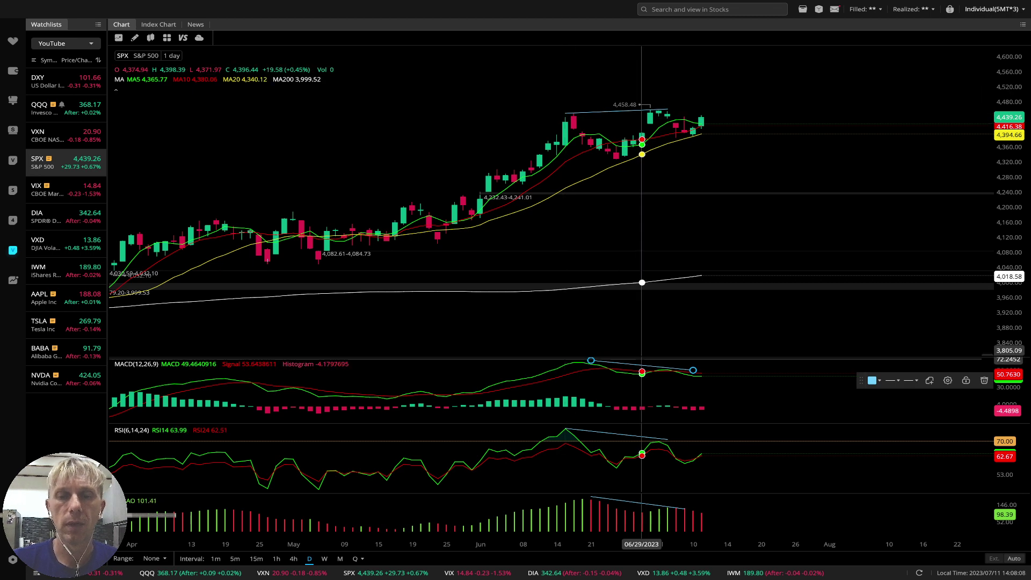
left_click_drag(667, 440, 710, 443)
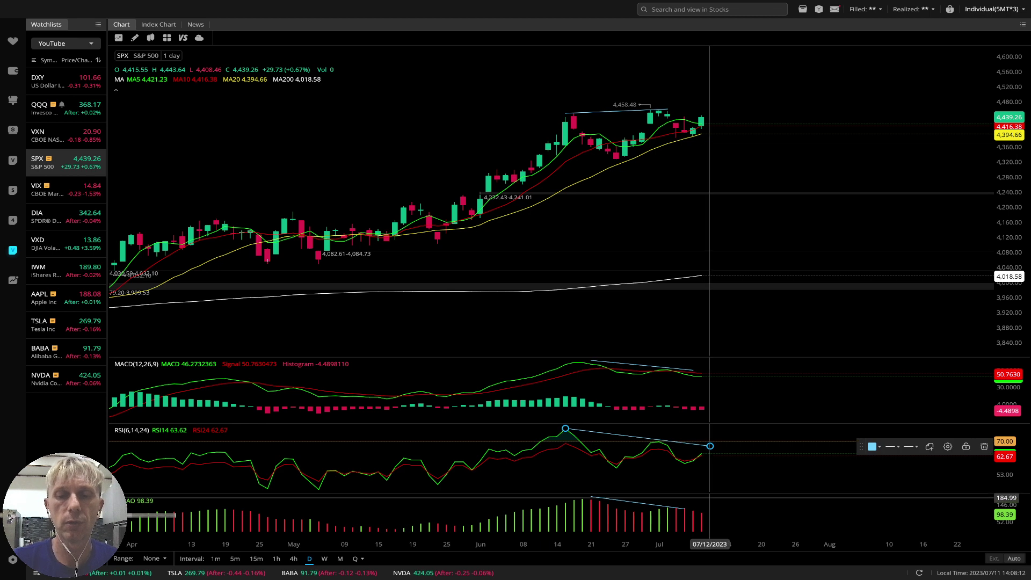
left_click(683, 508)
left_click_drag(676, 507, 702, 509)
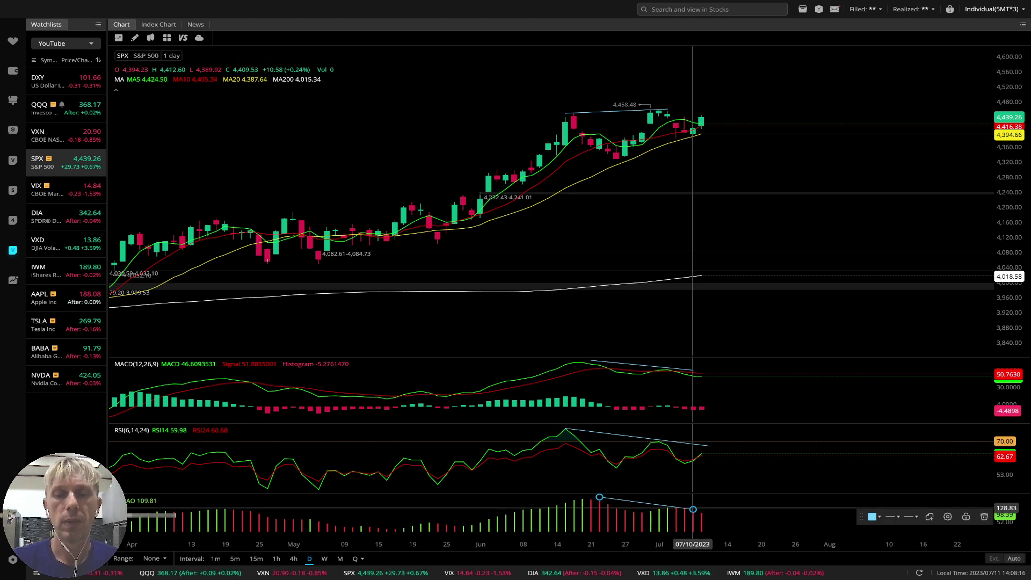
left_click_drag(599, 497, 574, 497)
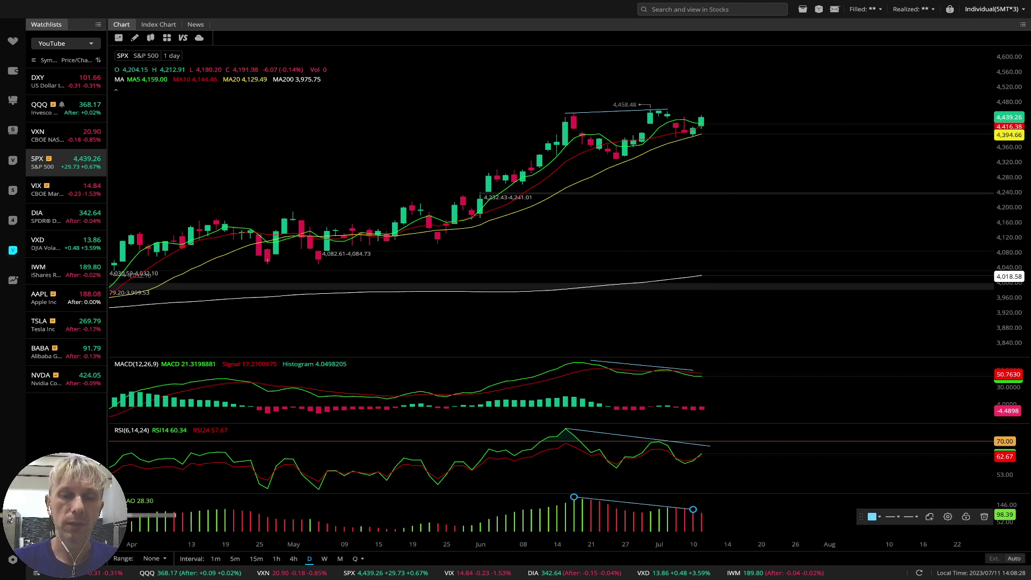
left_click(293, 559)
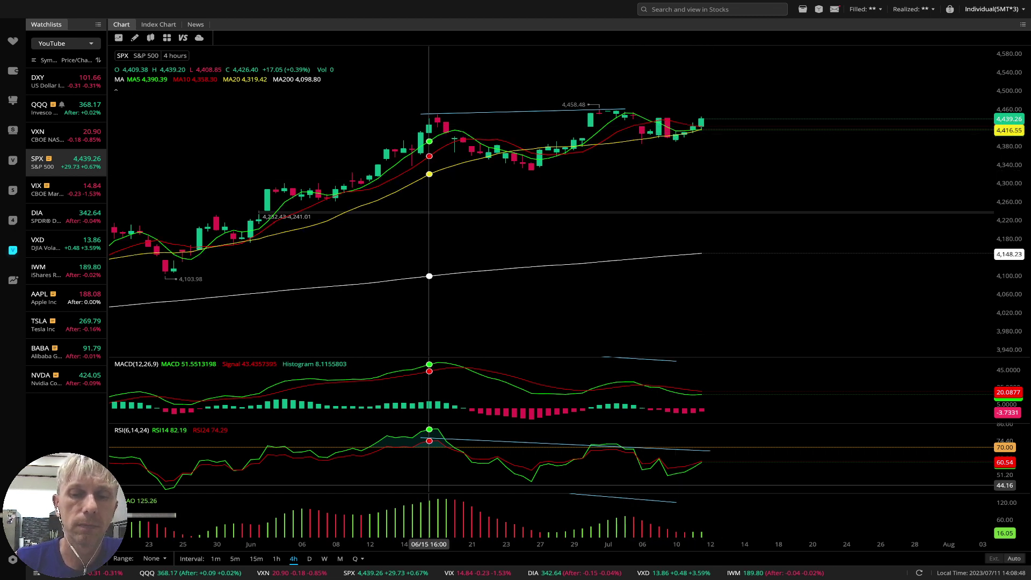
- View SPX on the 1-hour interval, then switch to the VIX chart
left_click(276, 558)
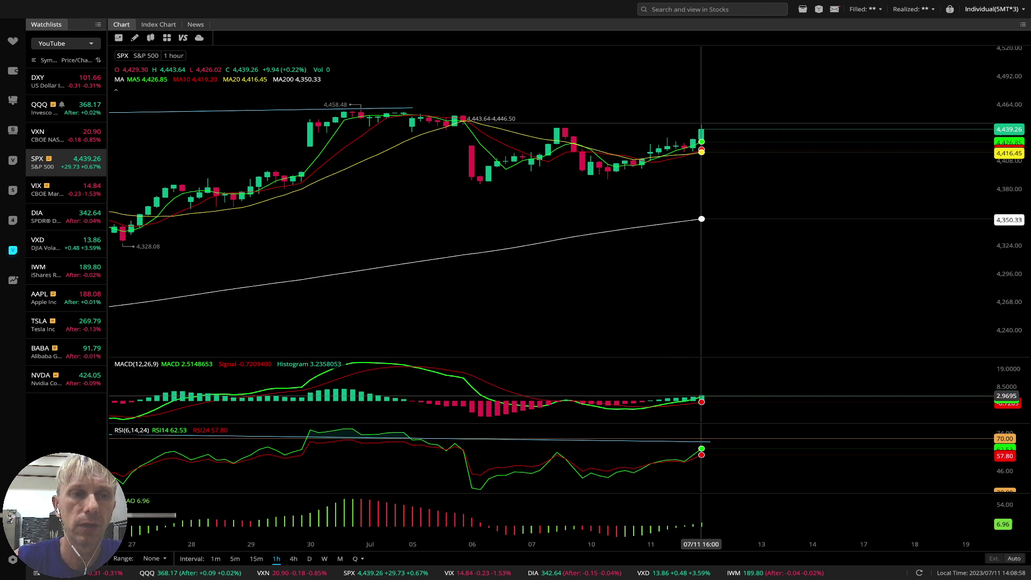
left_click(59, 189)
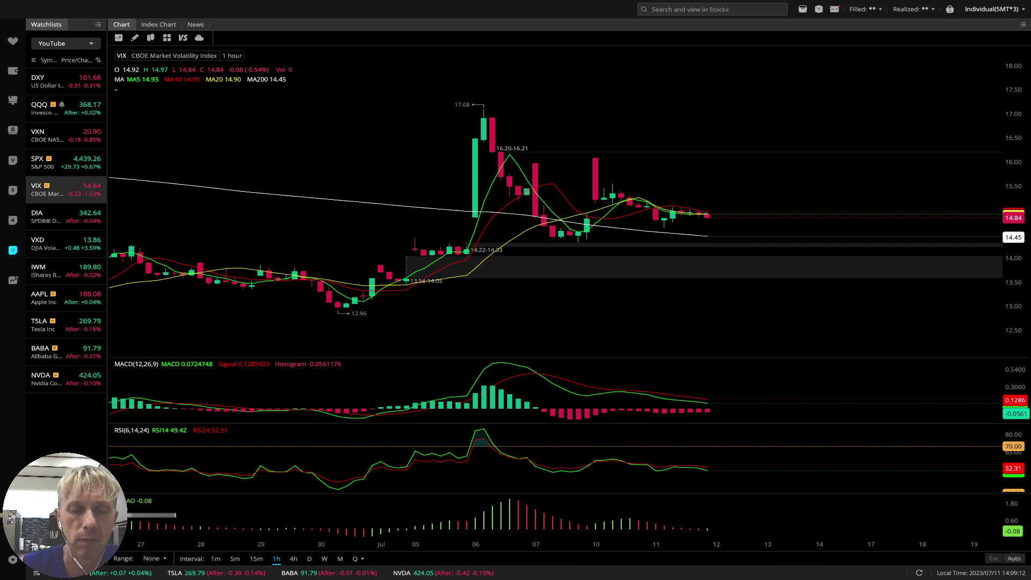
- View VIX on the daily interval, then switch to the DIA chart
left_click(309, 558)
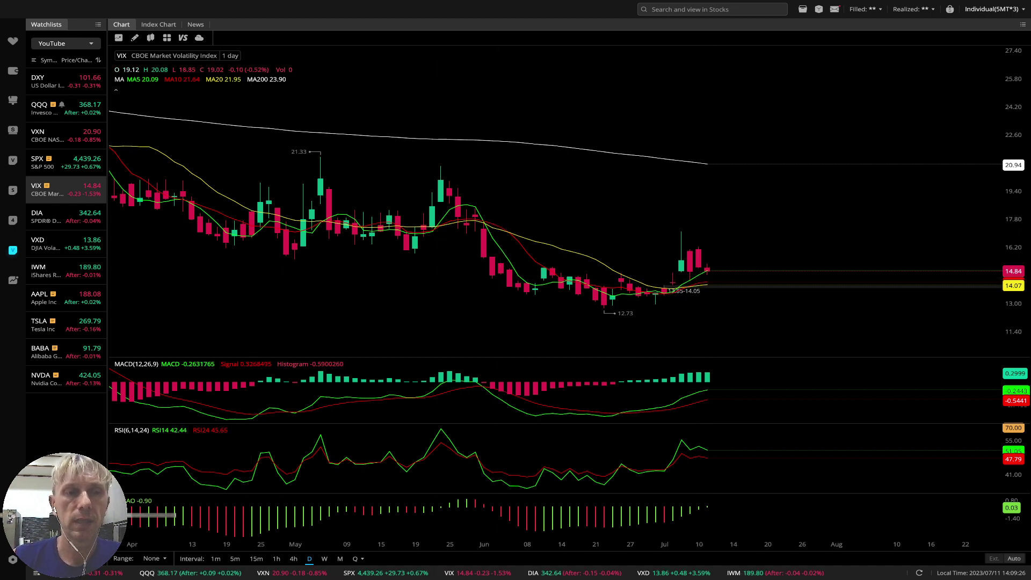
left_click(65, 217)
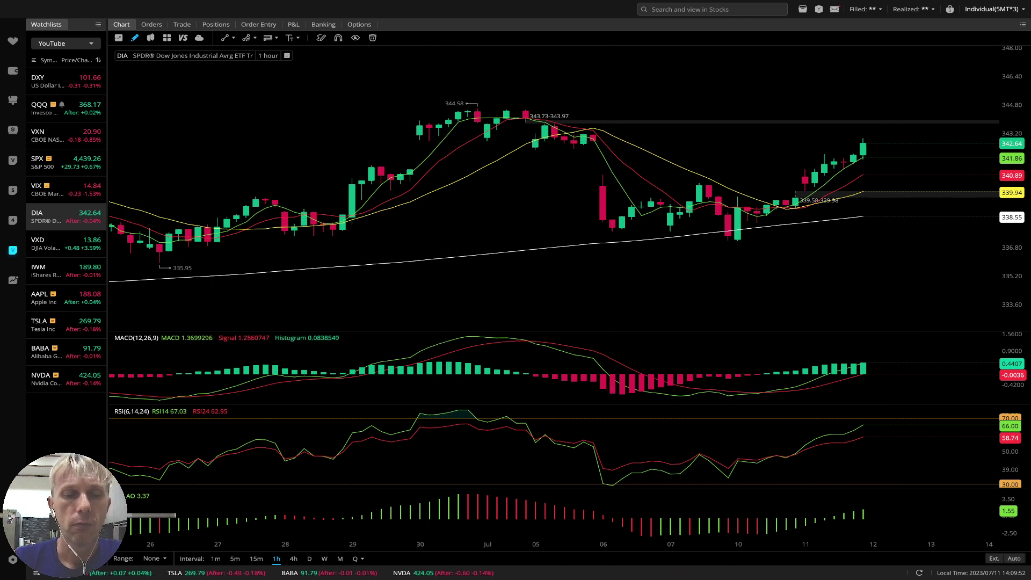
- Review DIA on 4-hour and daily intervals, then load the VXD chart
left_click(293, 559)
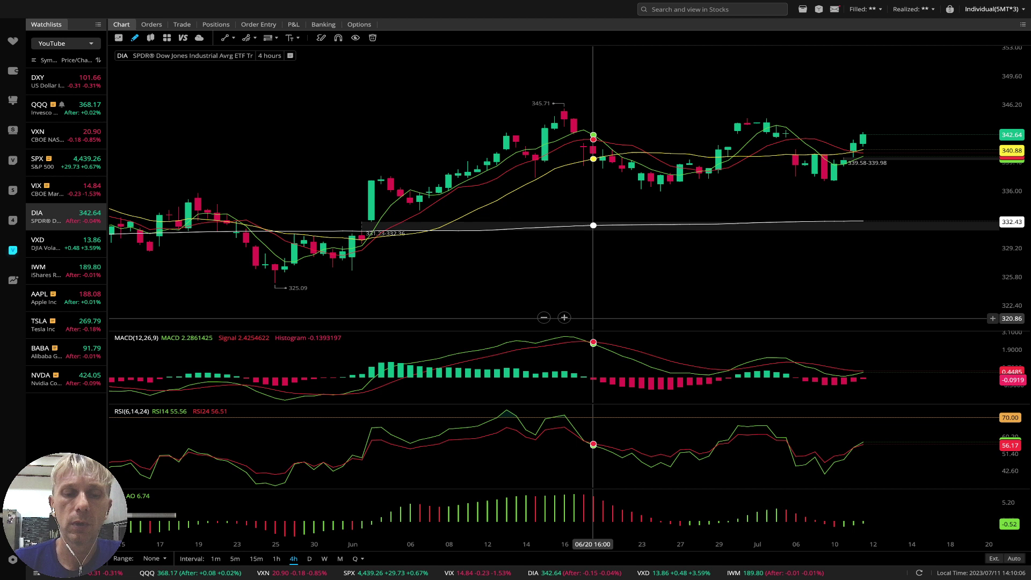
left_click(310, 559)
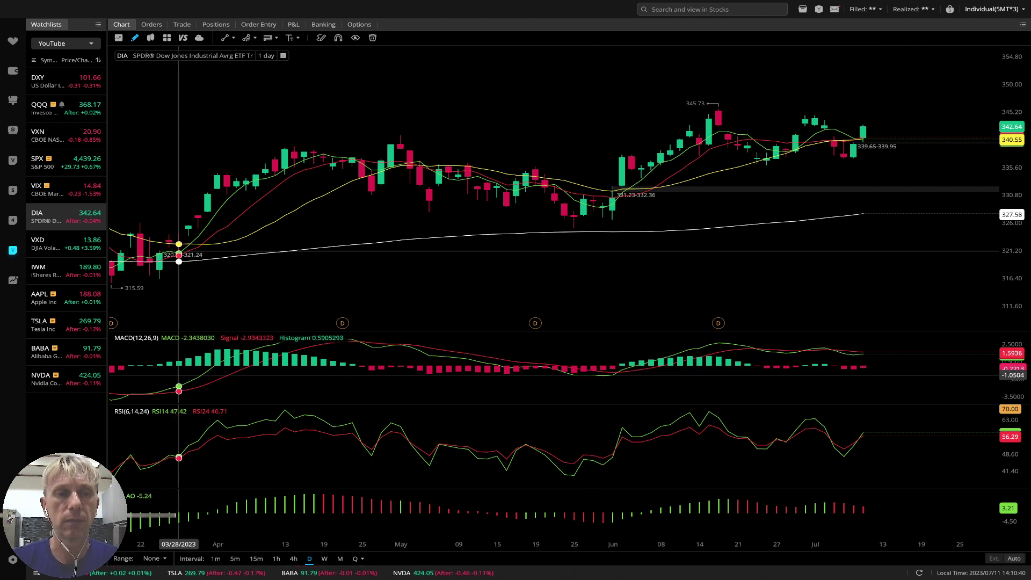
left_click(65, 243)
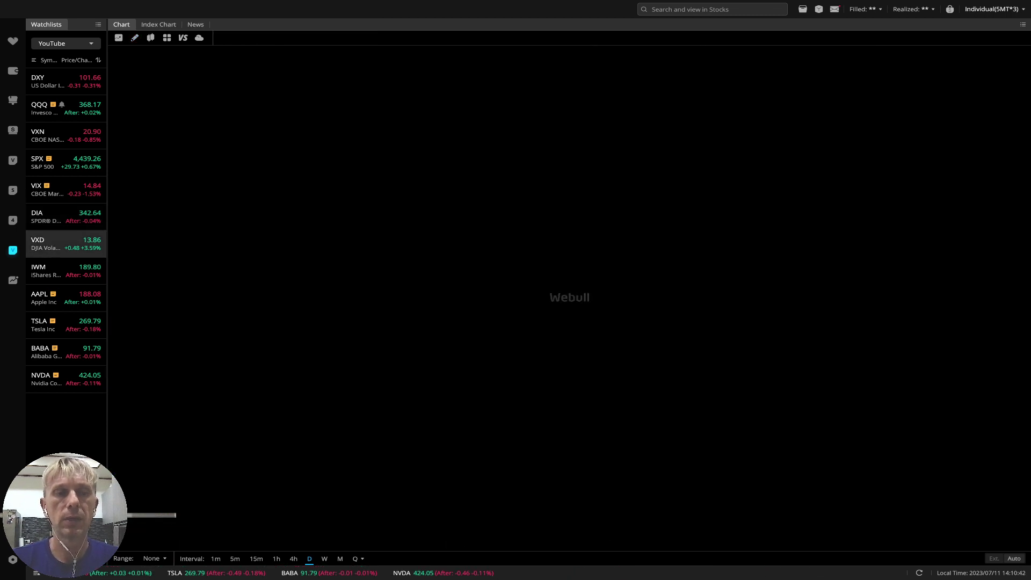